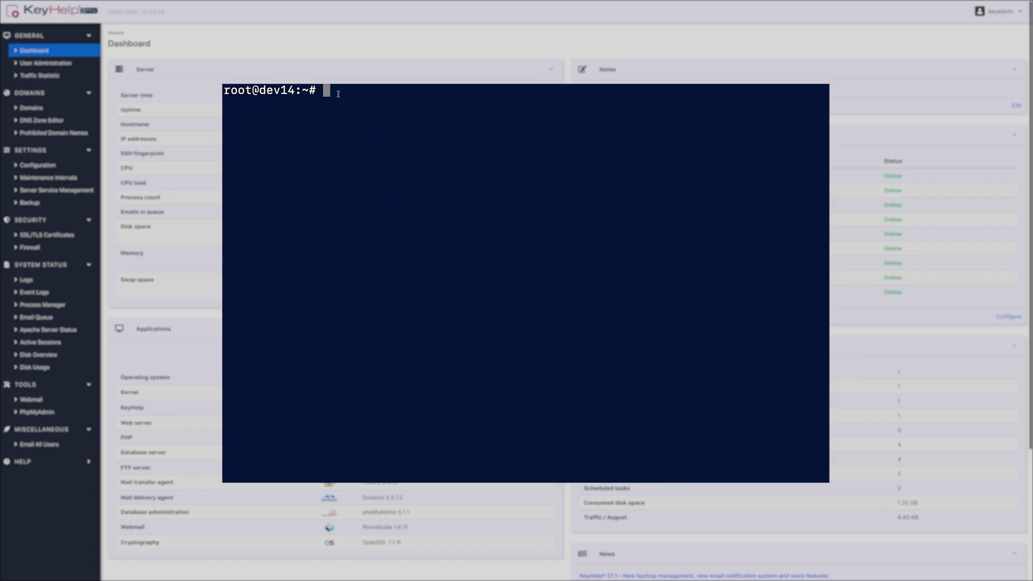
- Display the KeyHelp login data file in the terminal using cat with filename completion
type("cat key")
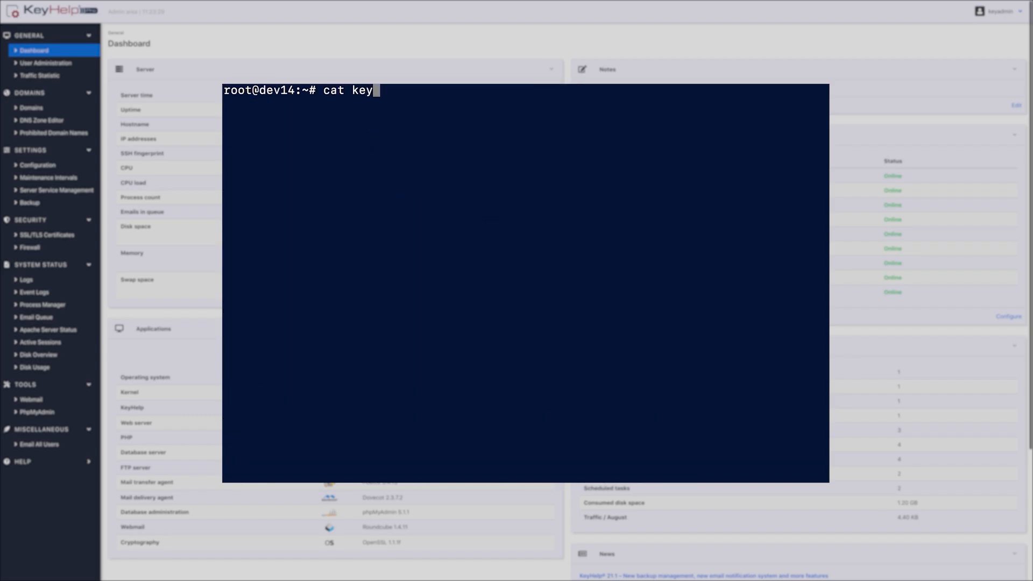
key("Tab")
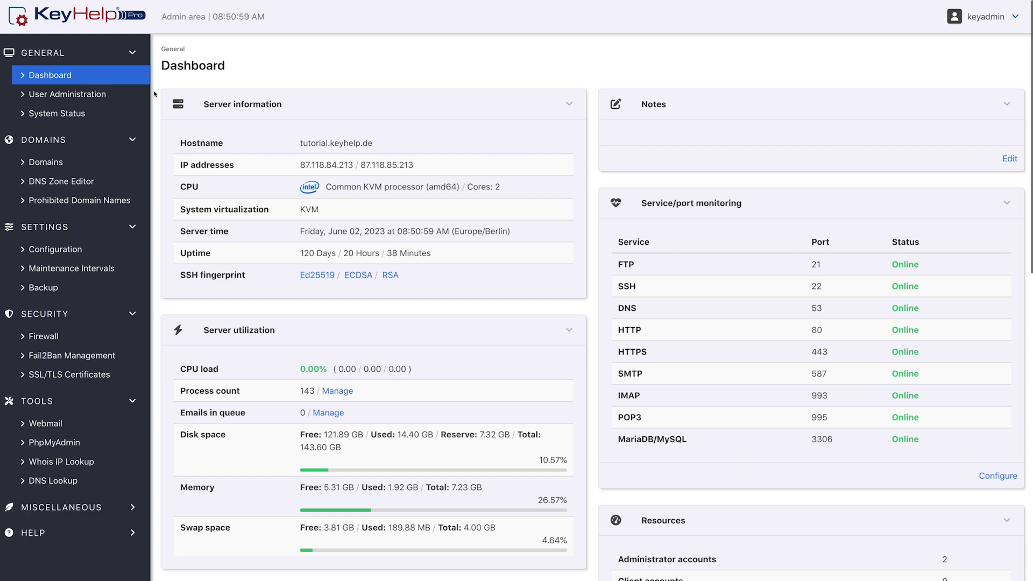
- Open the form for adding a client account and apply the Unlimited account template
left_click(134, 101)
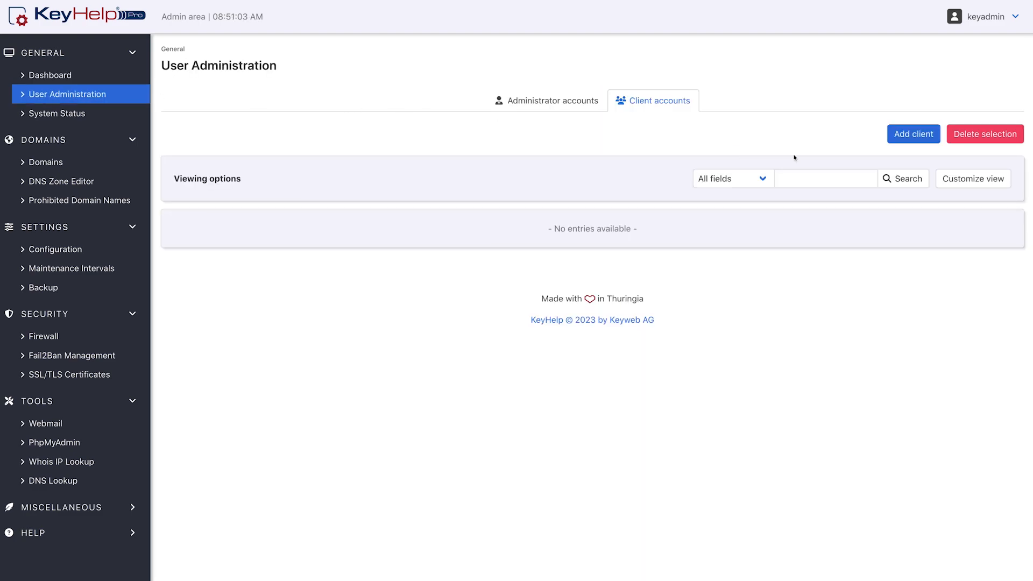
left_click(916, 143)
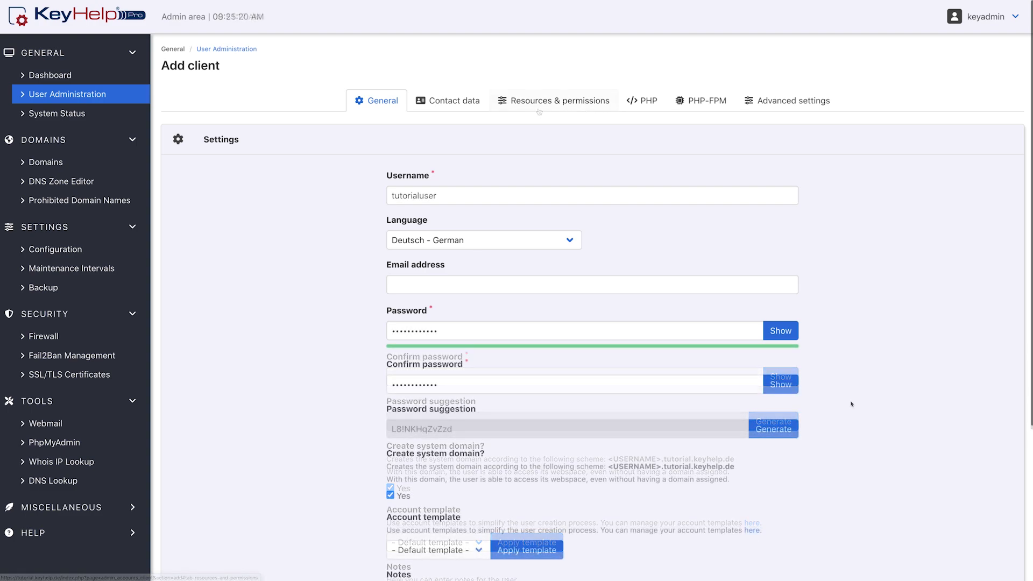
scroll(852, 403, "down", 2)
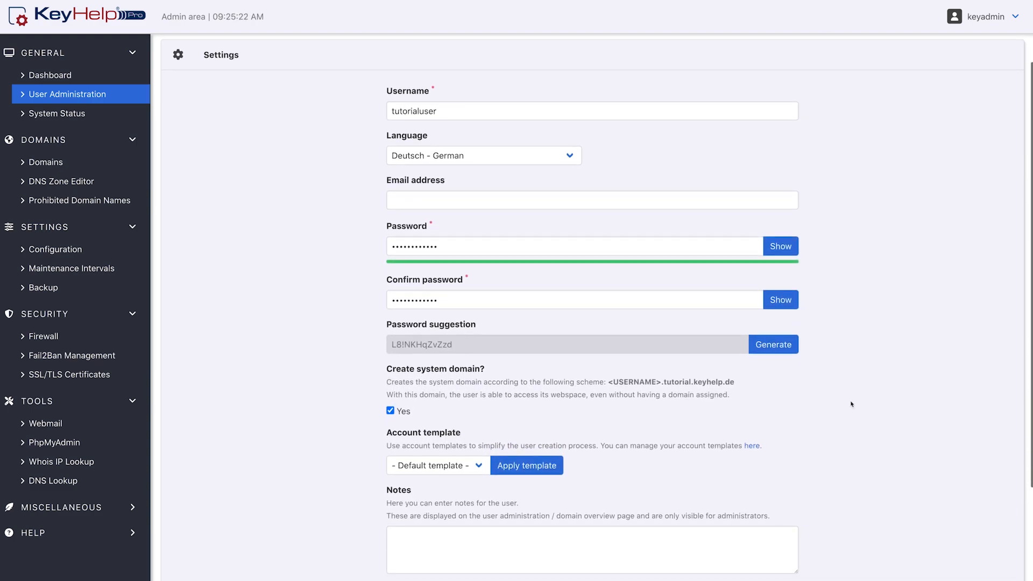
left_click(477, 466)
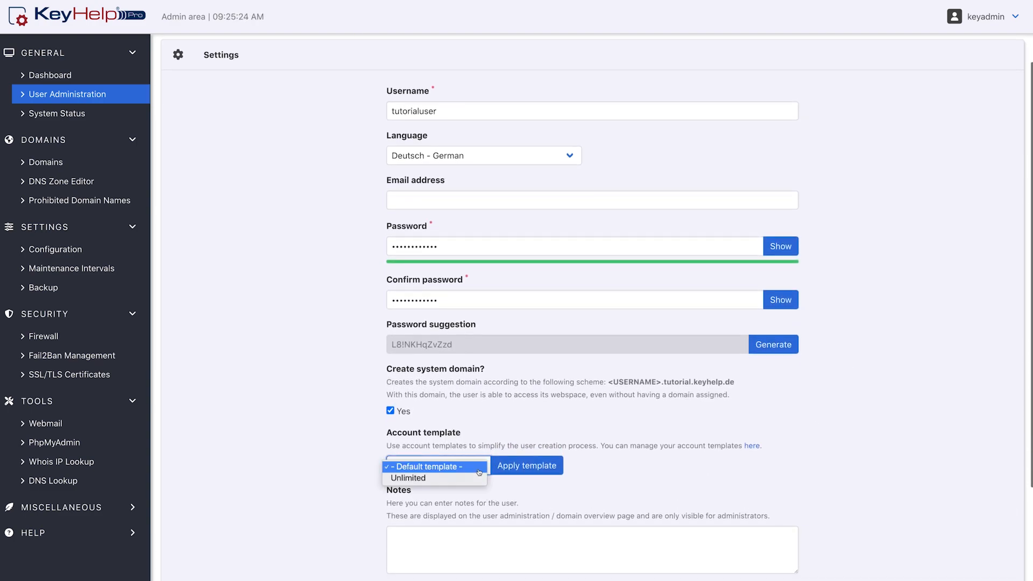
left_click(477, 478)
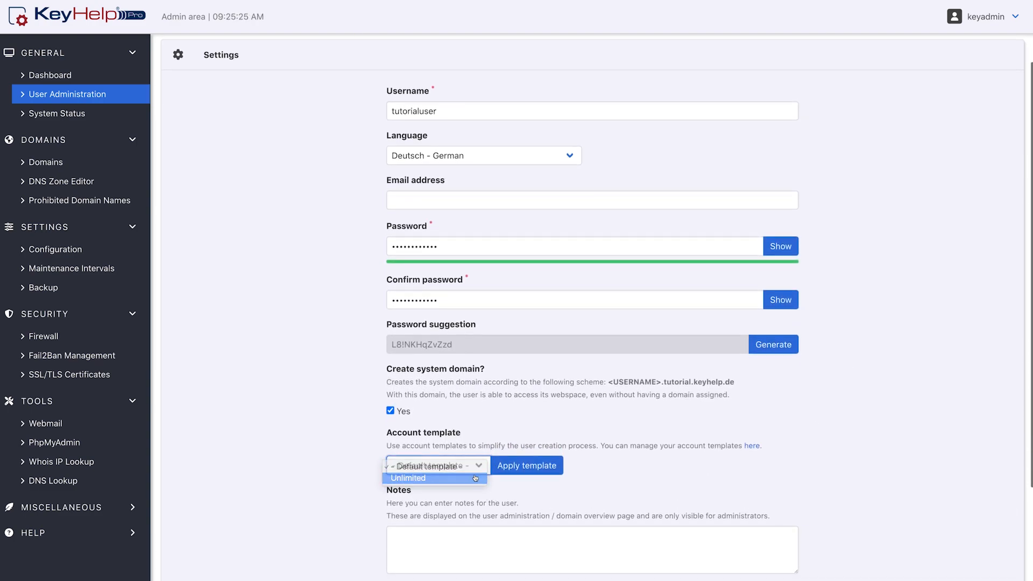
left_click(526, 466)
scroll(524, 470, "up", 2)
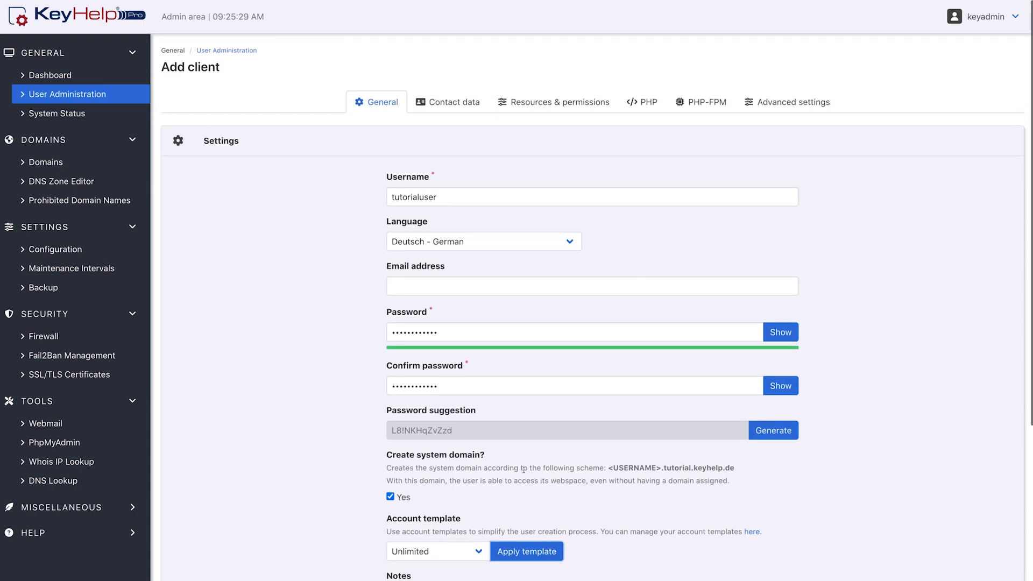
- Check the client's resources and permissions, save the new client and inspect its status
left_click(582, 107)
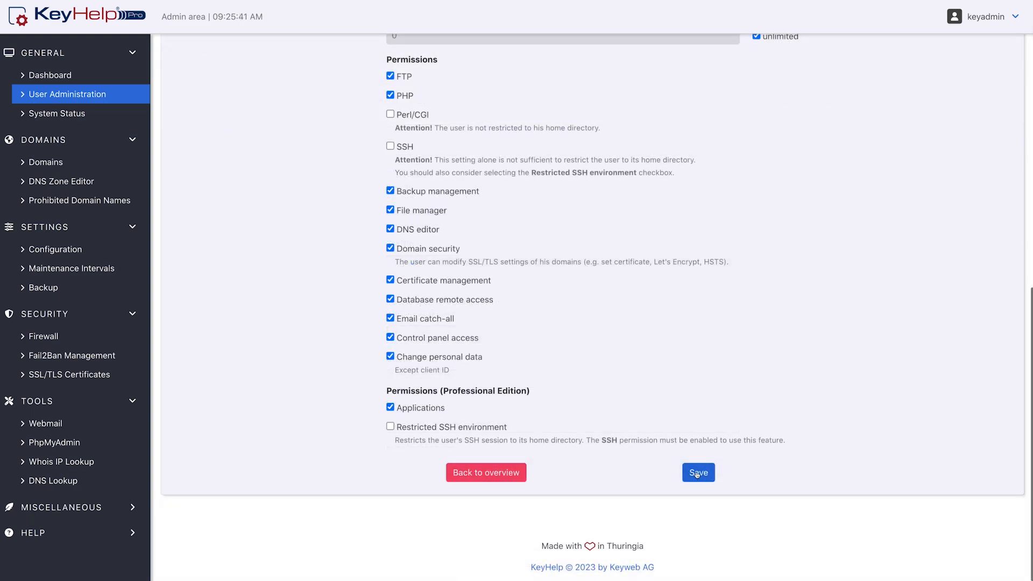
left_click(697, 473)
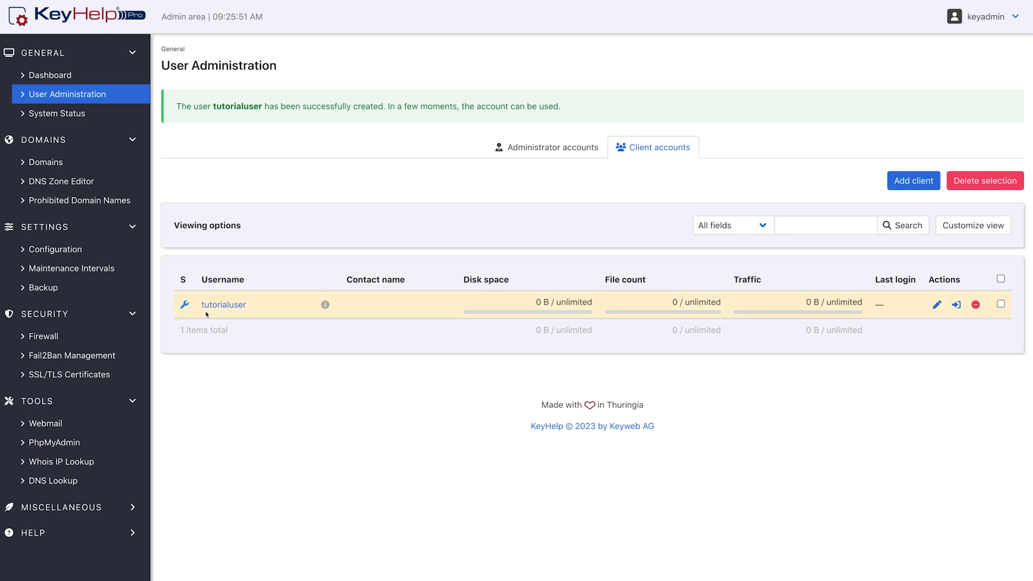
mouse_move(185, 307)
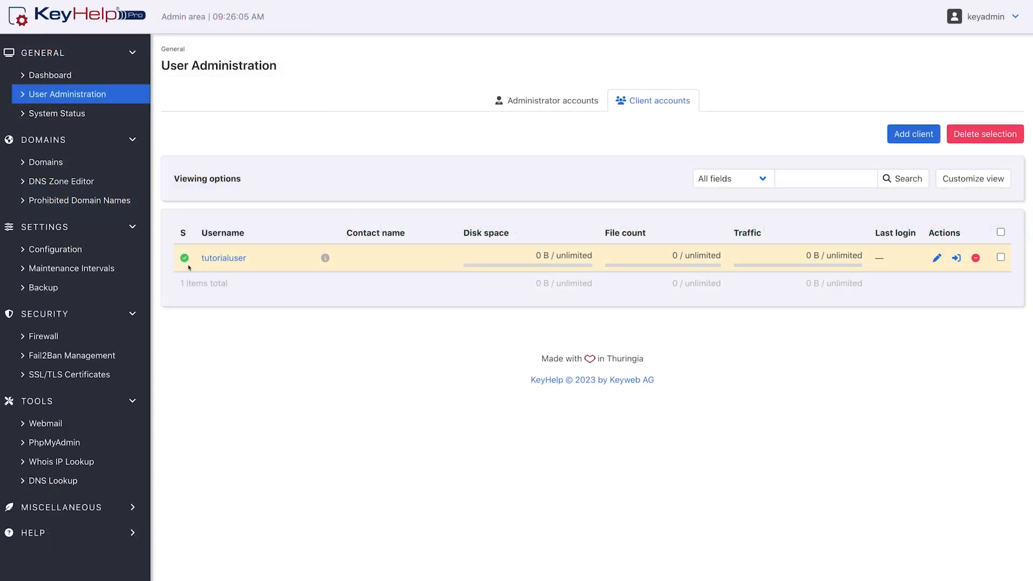
mouse_move(187, 262)
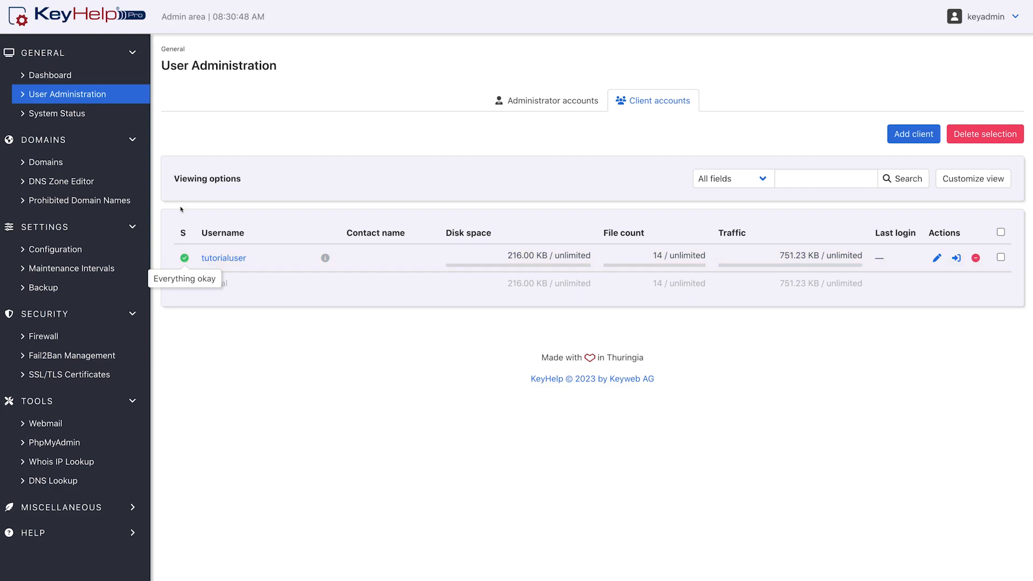
- Start adding a new domain and choose tutorialuser as its owner
left_click(98, 165)
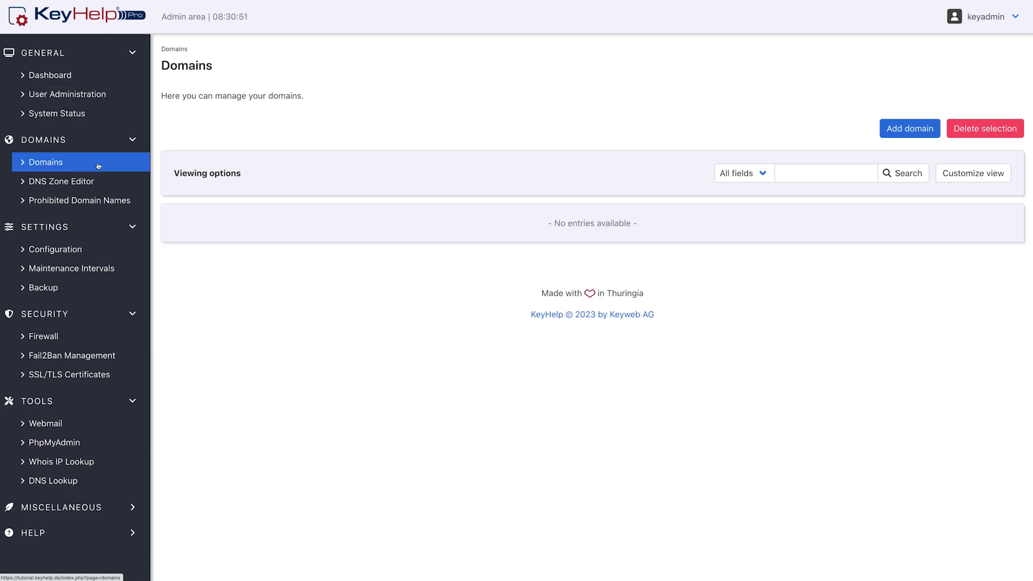
left_click(910, 135)
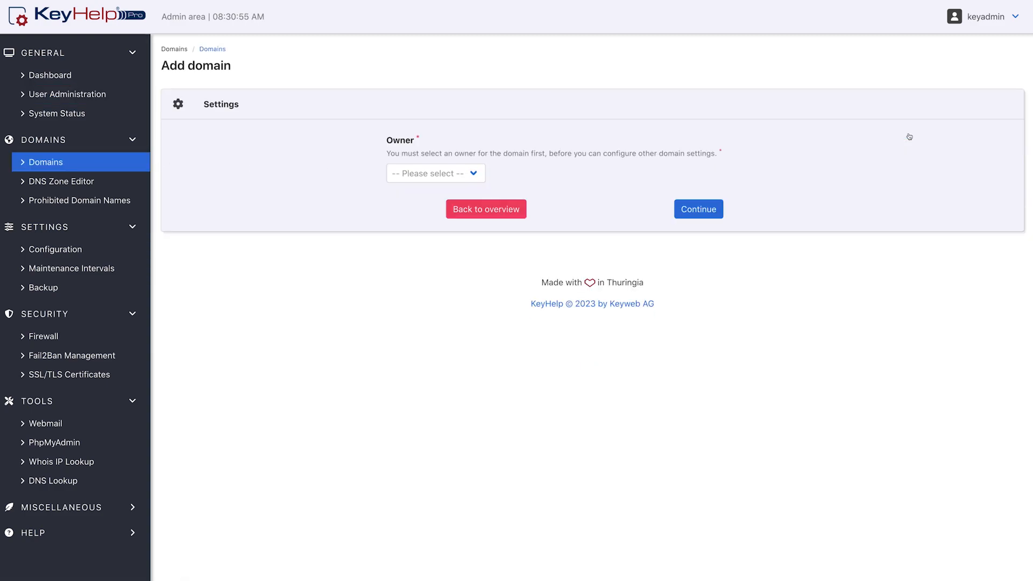
left_click(475, 173)
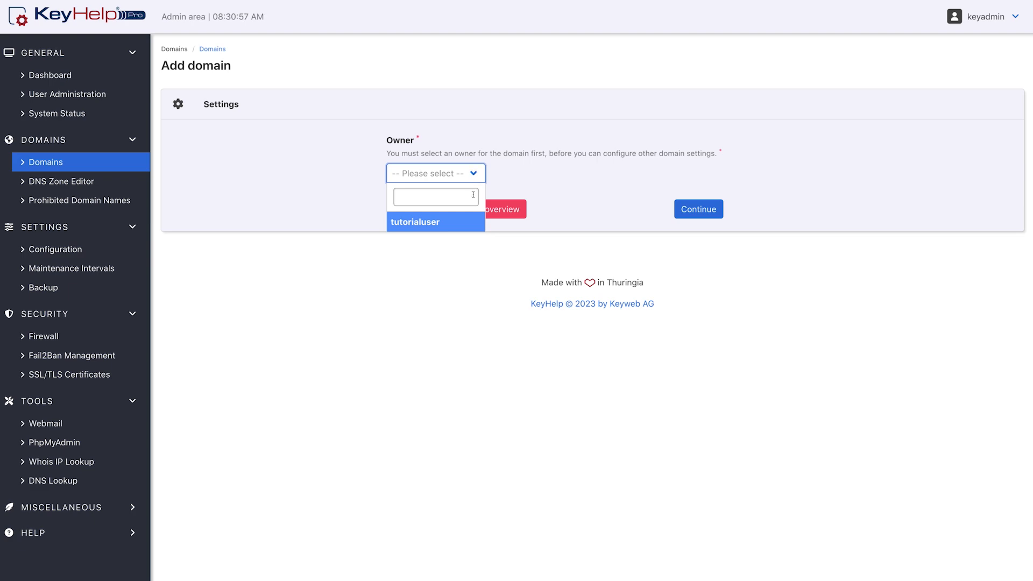
left_click(470, 226)
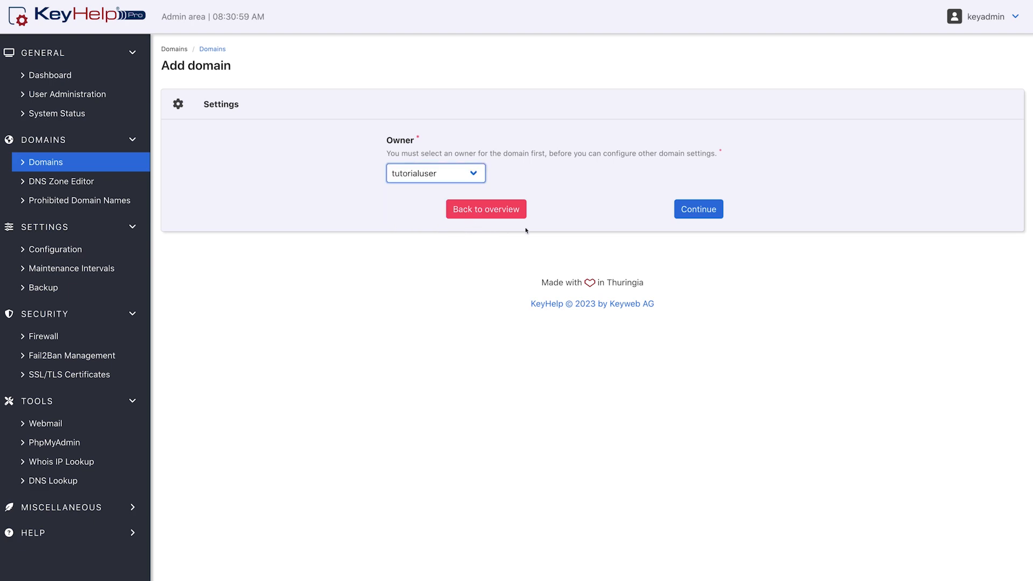
left_click(709, 216)
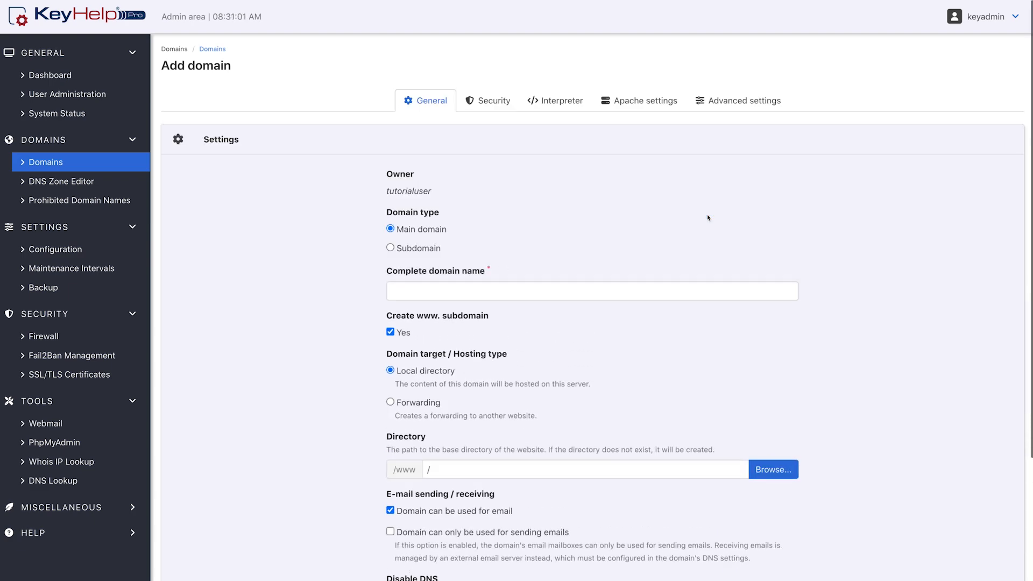
- Set the complete domain name of the new main domain to example.com
scroll(708, 217, "down", 3)
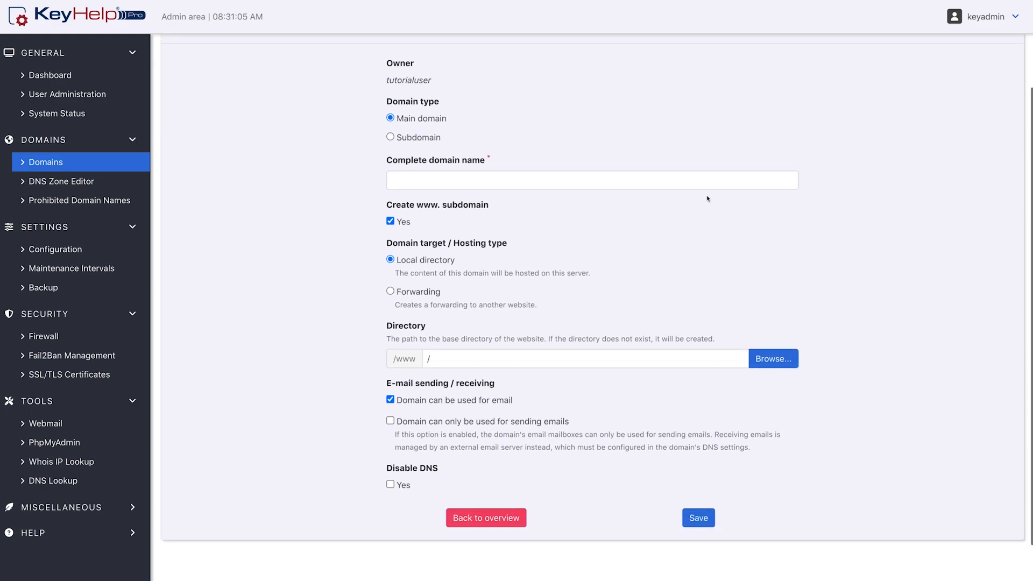
left_click(698, 189)
type("exampl")
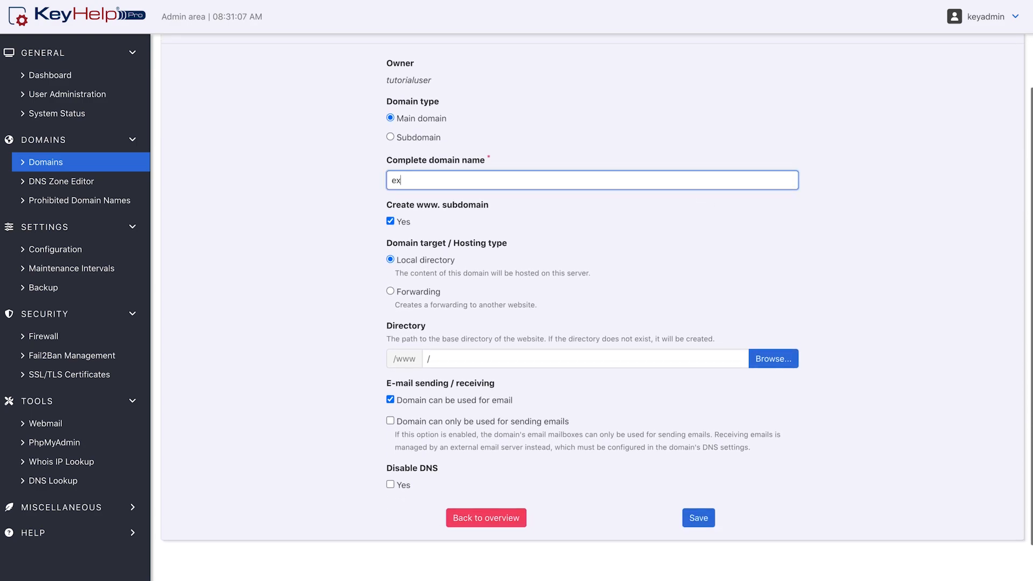
type("e.com")
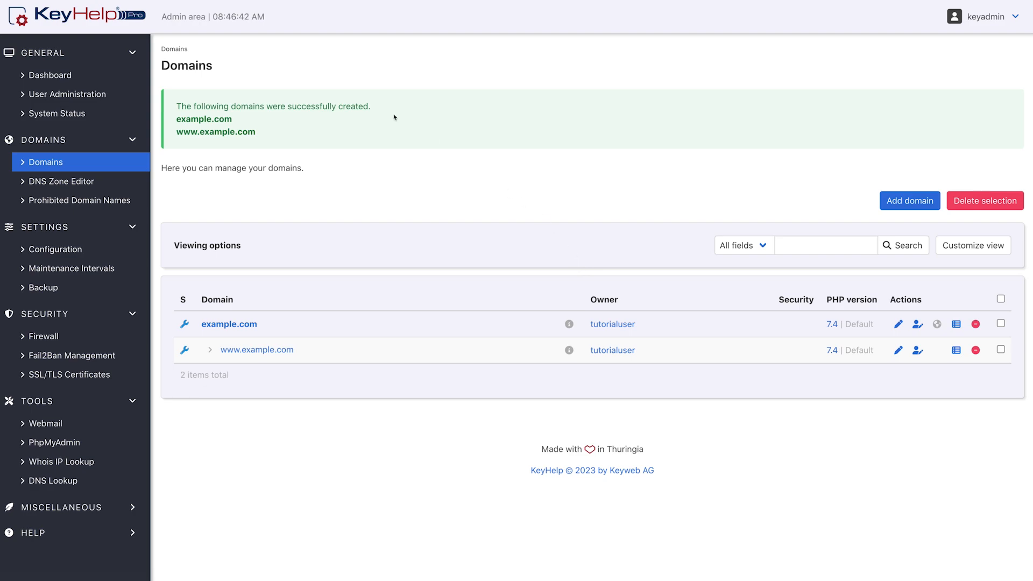
- Log in to the client area as tutorialuser and open the form for adding an email account
left_click(132, 97)
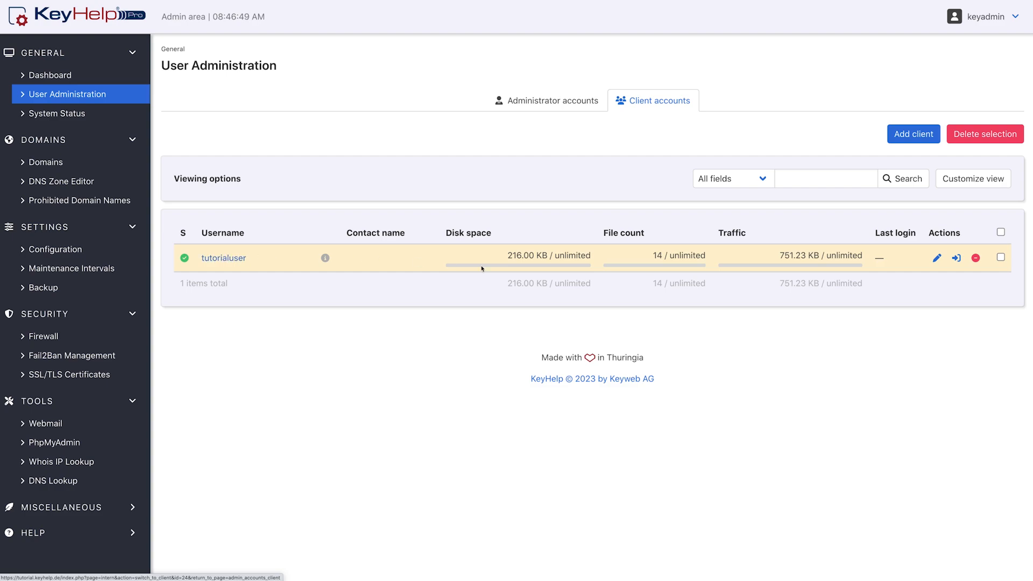
left_click(956, 258)
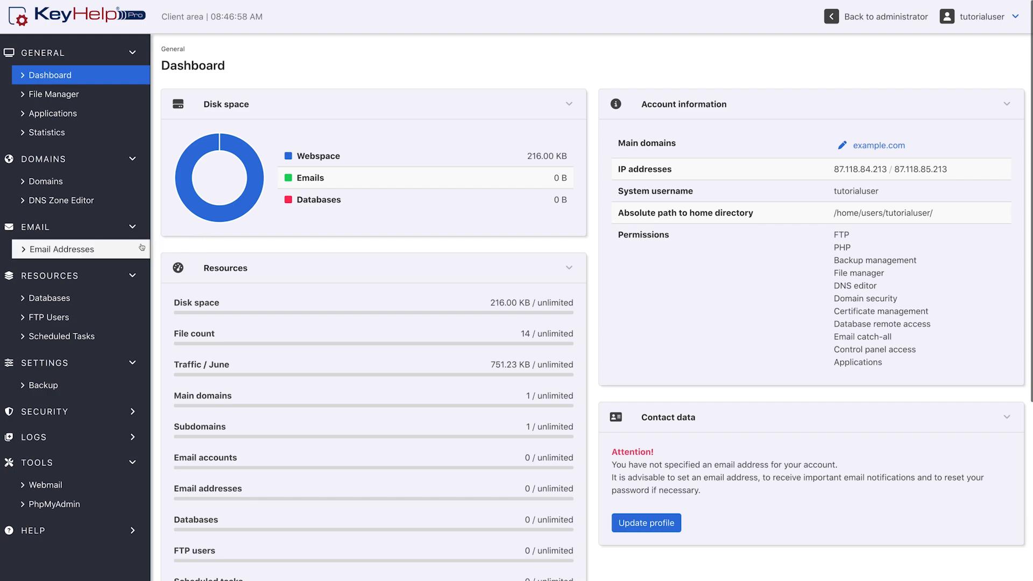
left_click(123, 248)
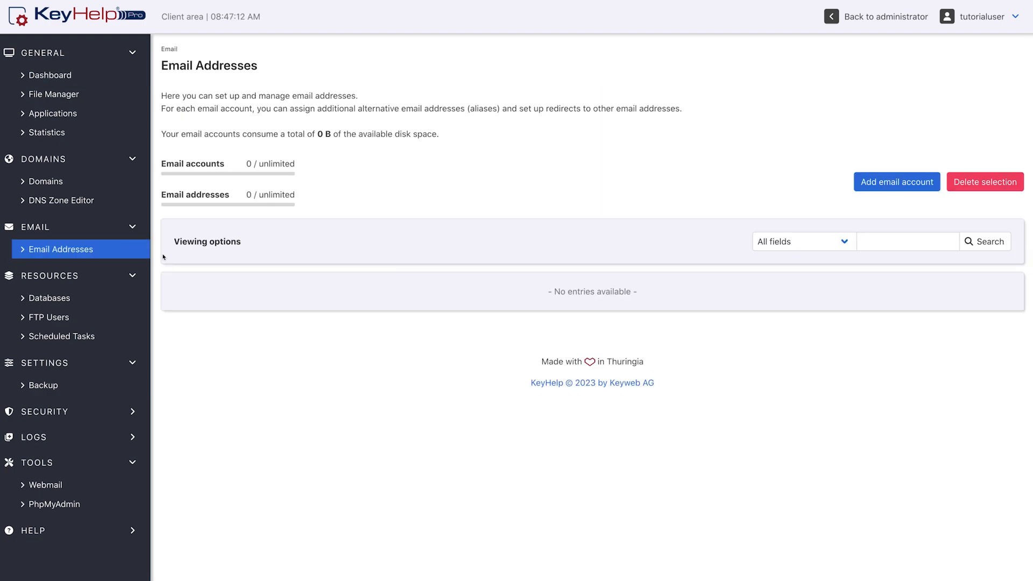
left_click(899, 189)
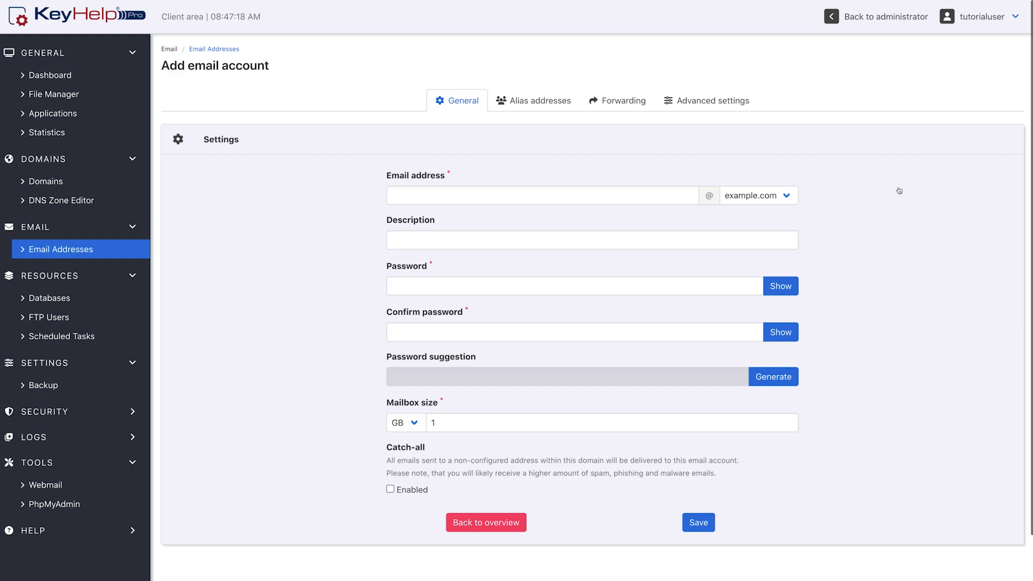
- Select example.com as the email domain and enter the mailbox name for the new email account
left_click(780, 195)
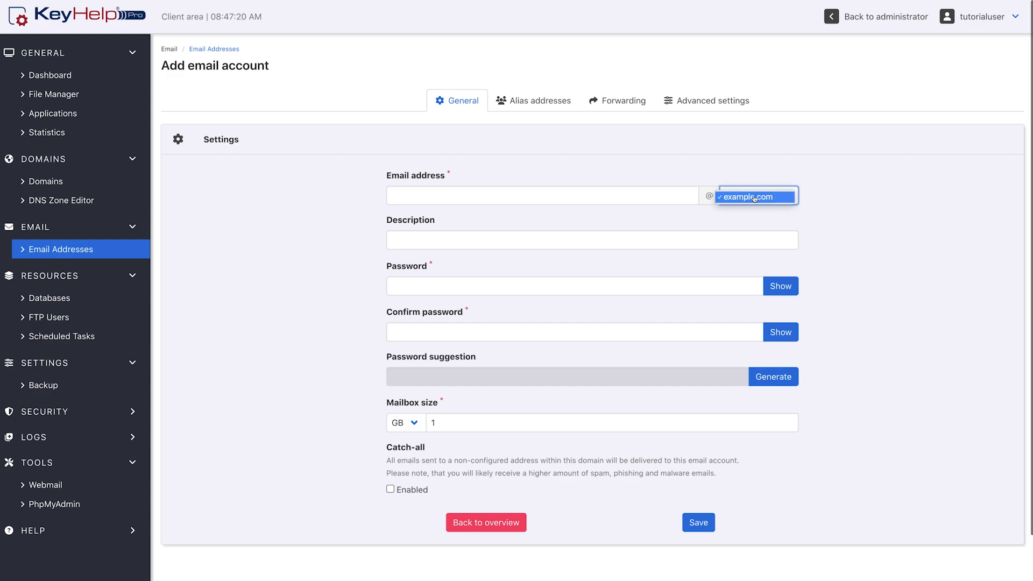
left_click(791, 201)
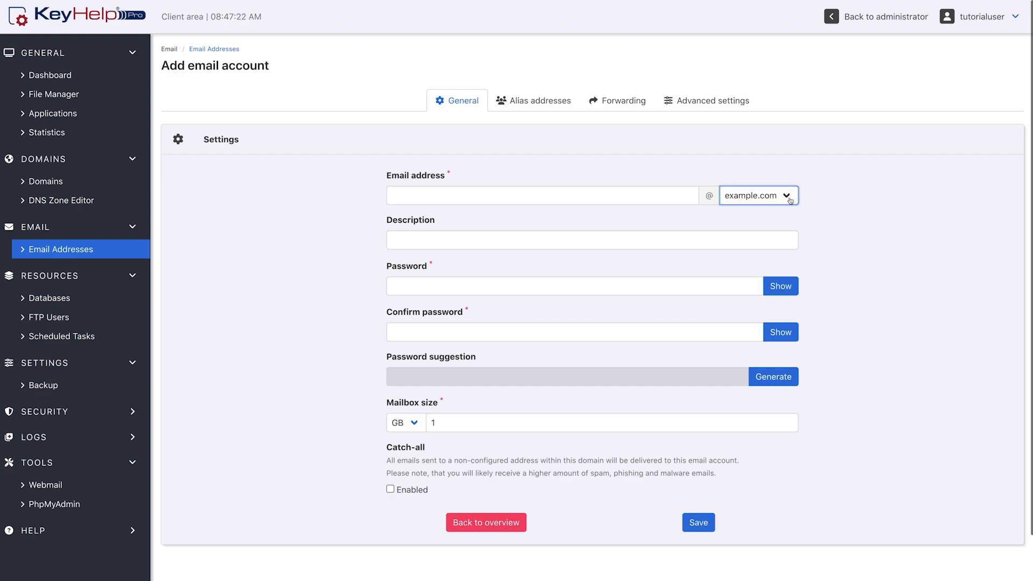
left_click(665, 191)
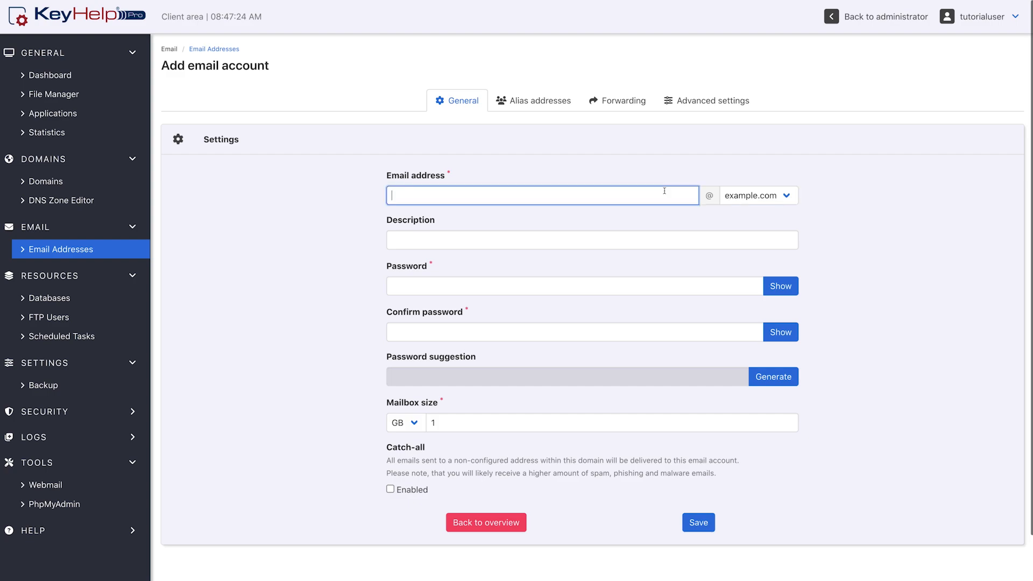
type("tuto")
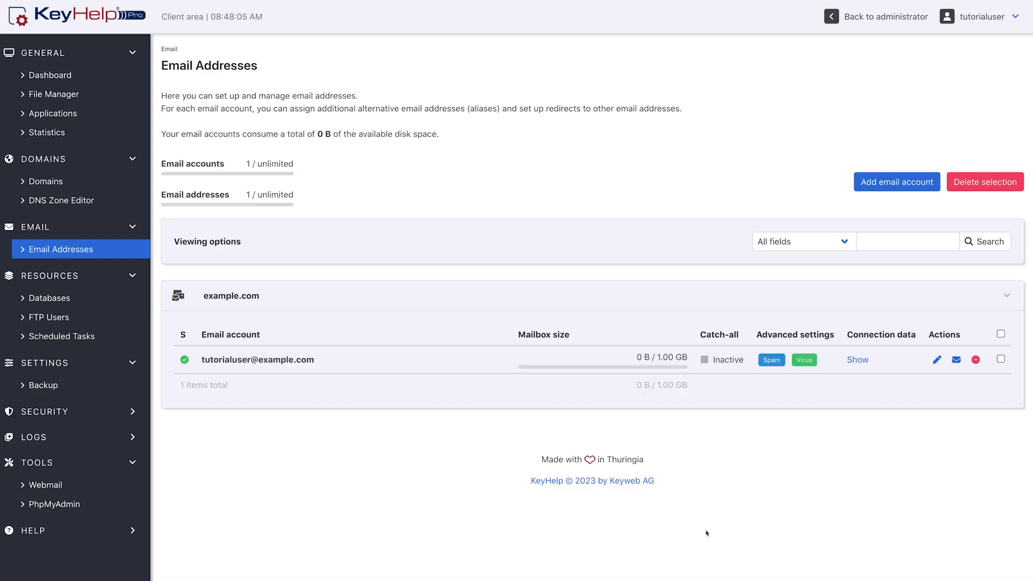
- Open webmail for the new email account and enter the mailbox password
left_click(955, 361)
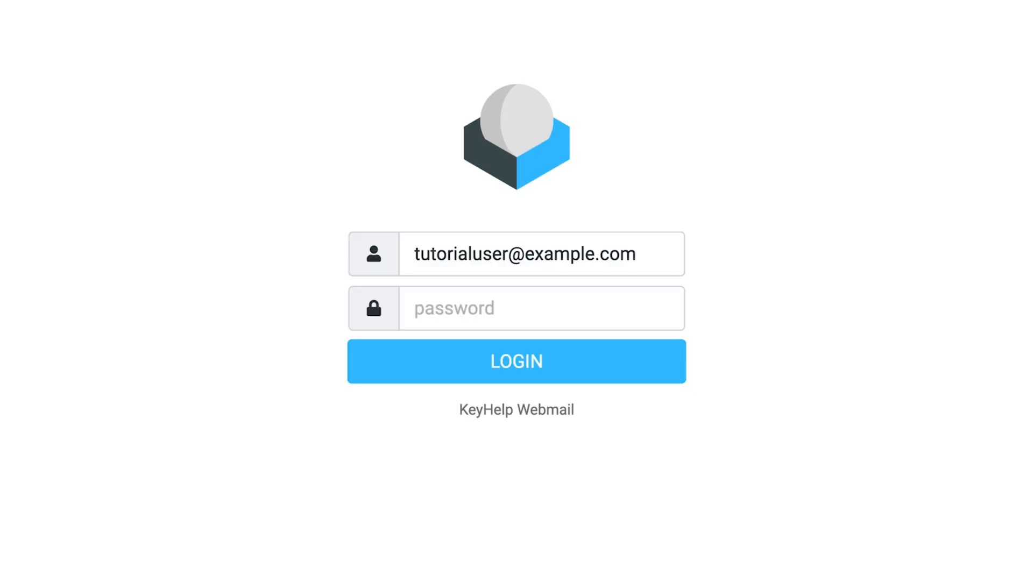
left_click(597, 311)
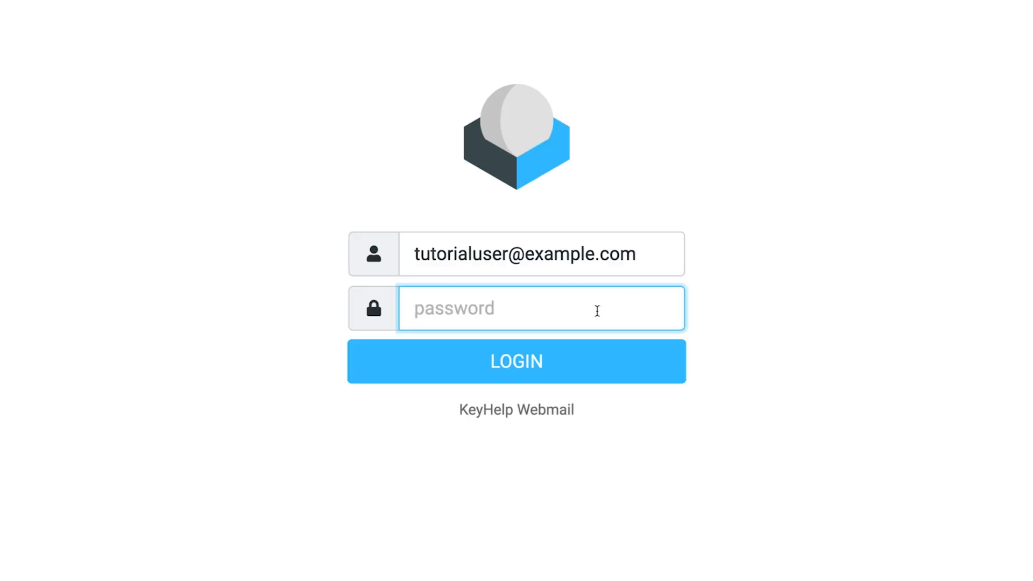
type("•••••••••••••")
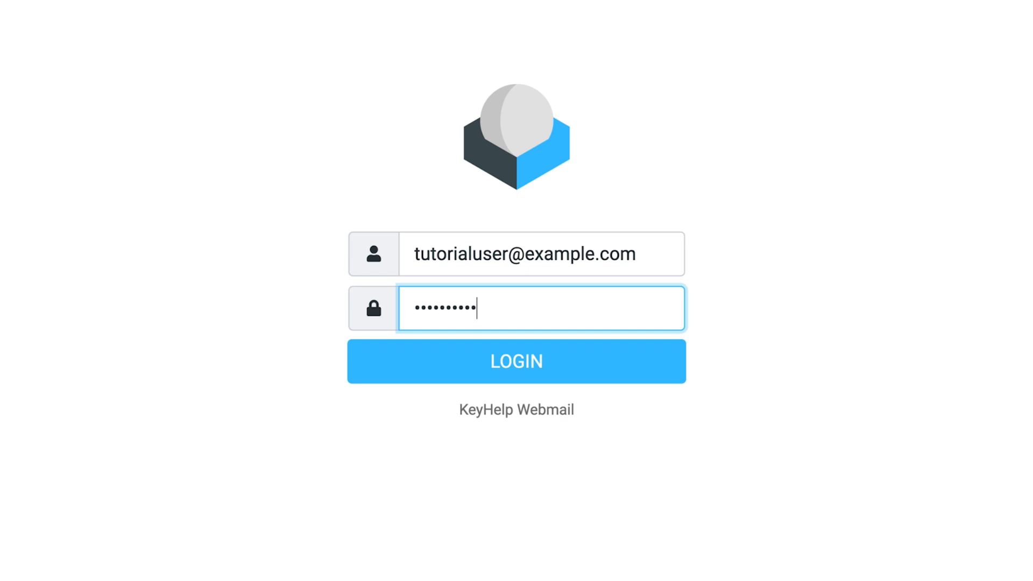
type("•••")
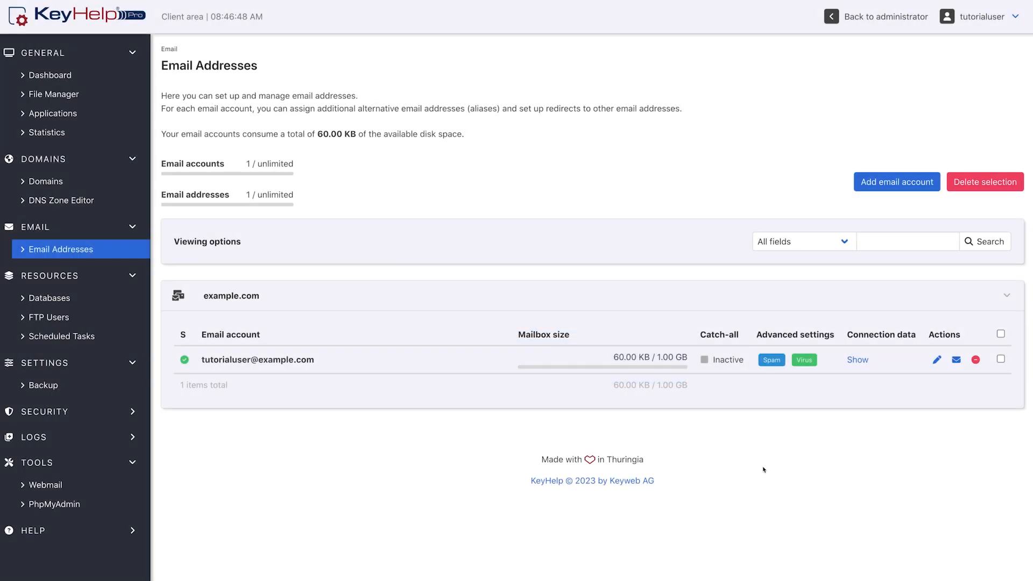
- Look through the account's connection data, the File Manager and the FTP Users pages
left_click(856, 365)
left_click(131, 99)
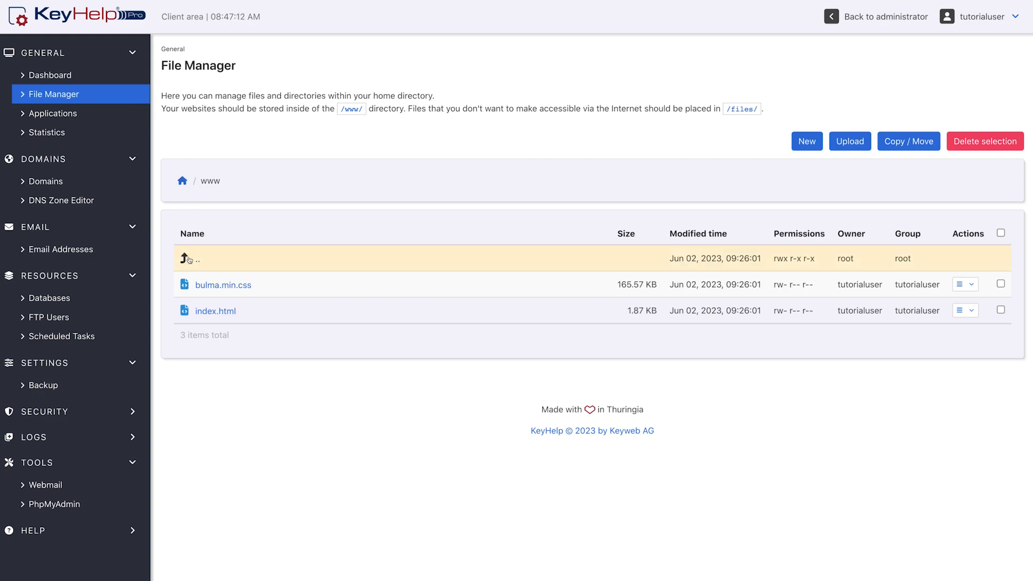
left_click(112, 323)
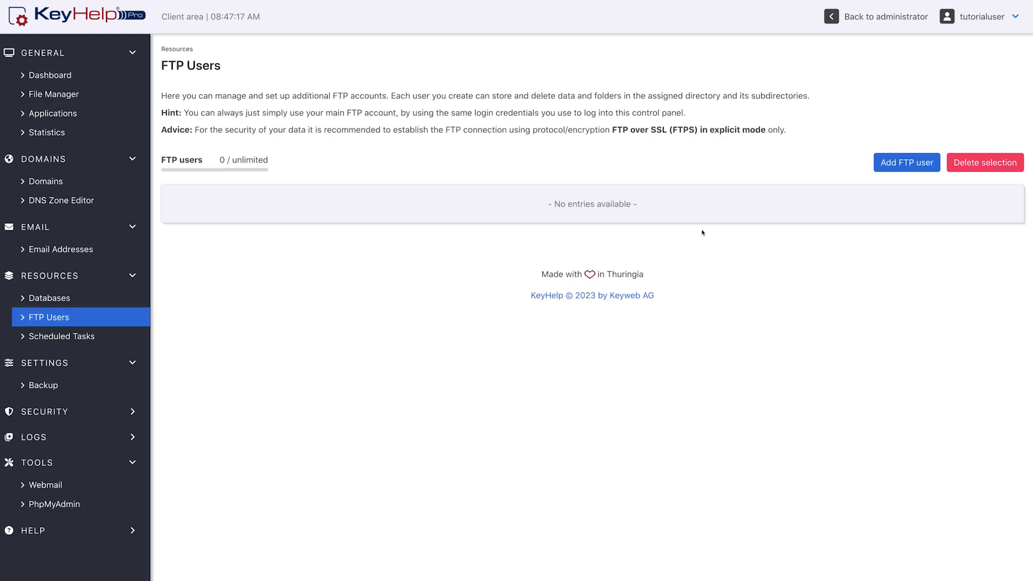
- Add an FTP user with the /www/ home directory and a generated password, and view its connection data
left_click(925, 170)
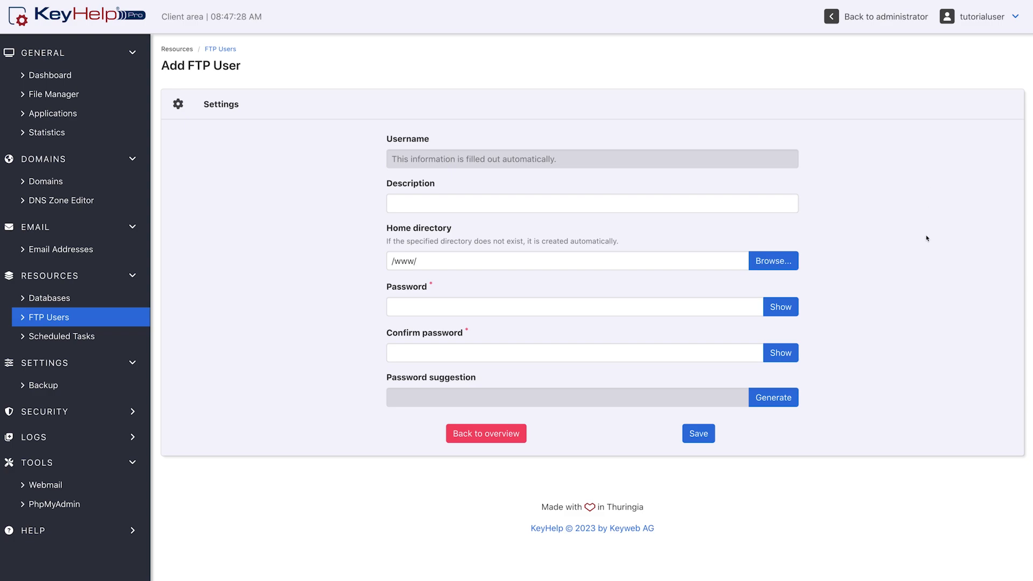
left_click(780, 397)
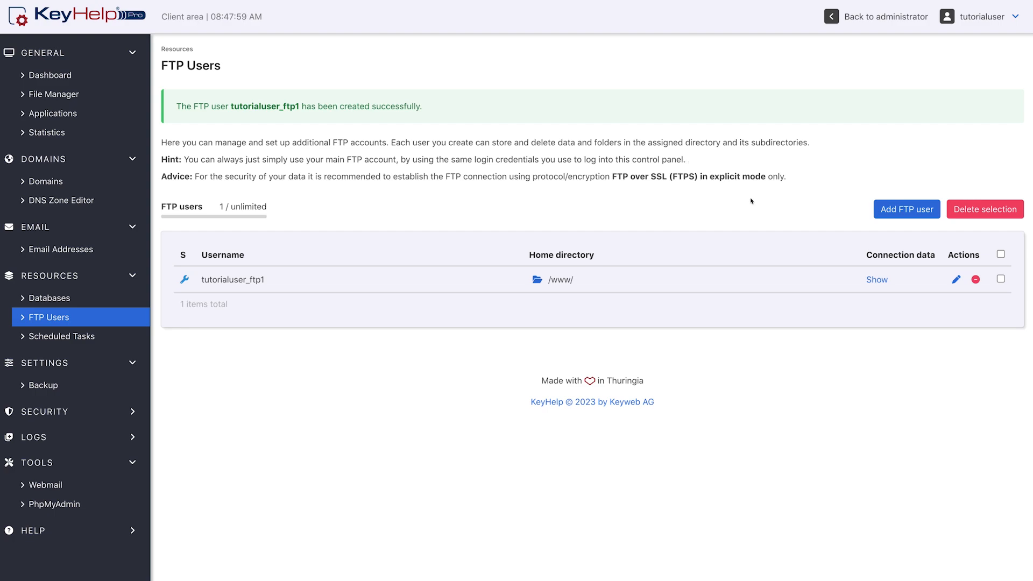
left_click(885, 285)
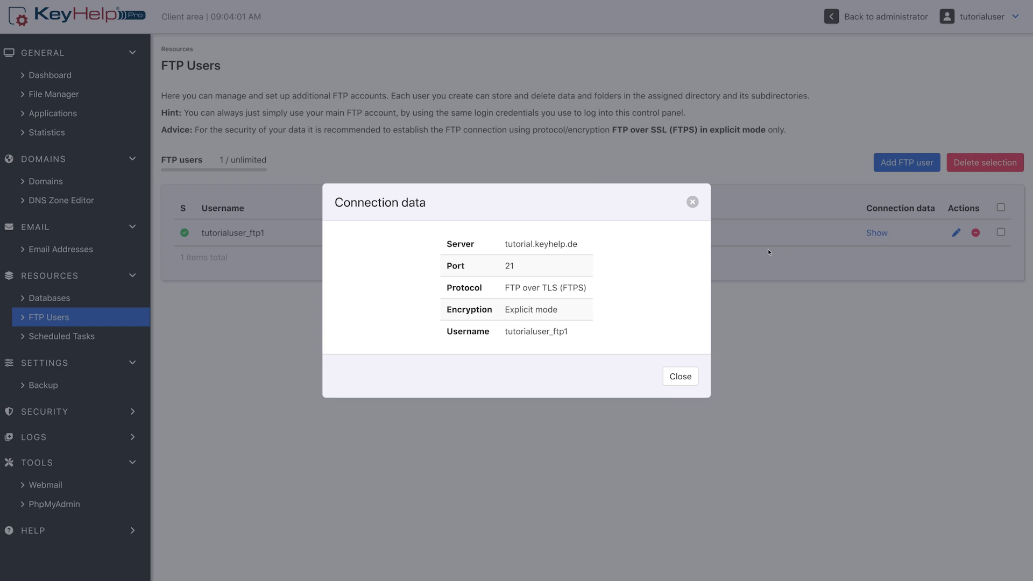
left_click(694, 380)
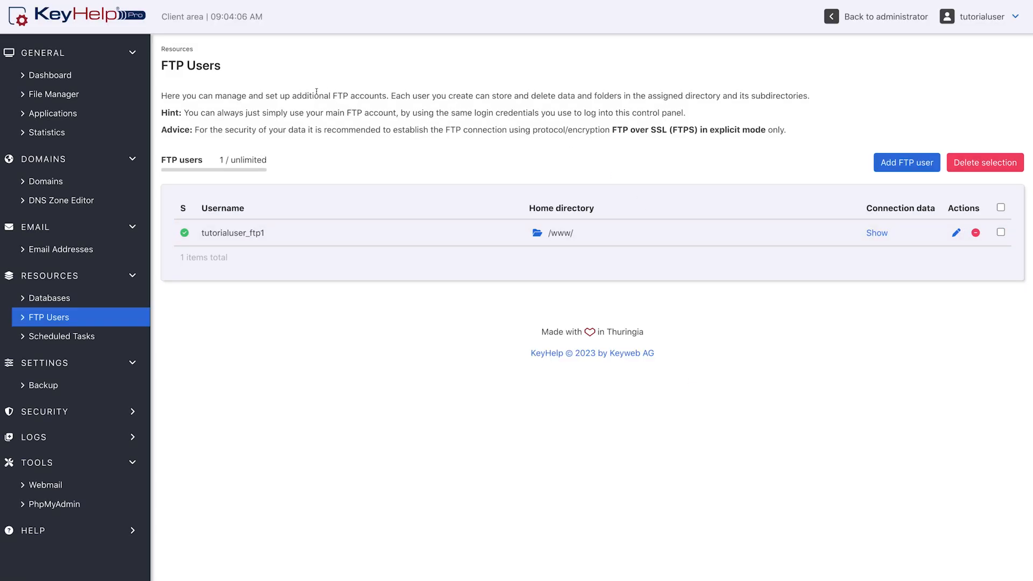
- Set the example.com domain's target directory to the tutorialwebsite folder shown in the File Manager
left_click(137, 95)
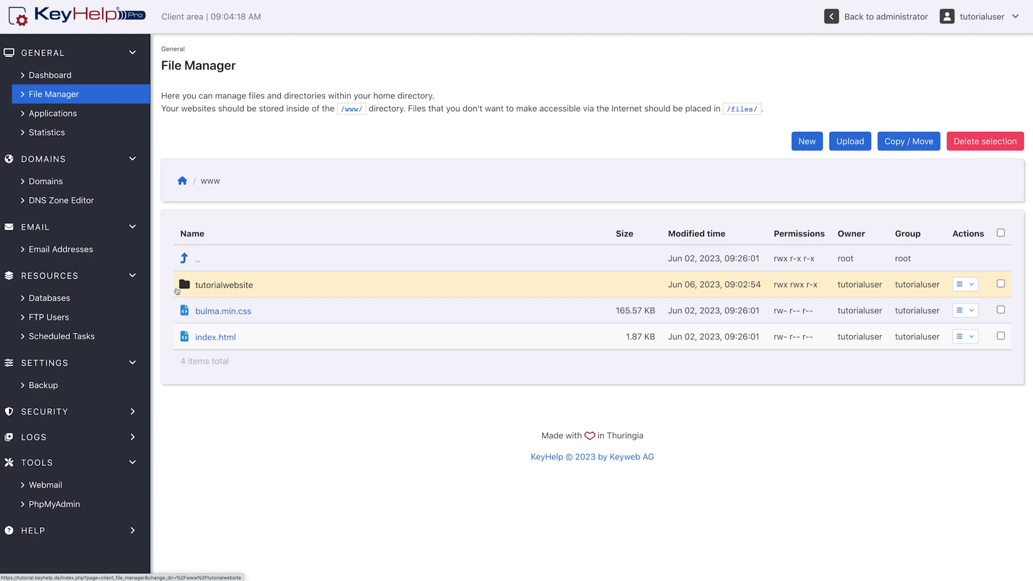
left_click(137, 187)
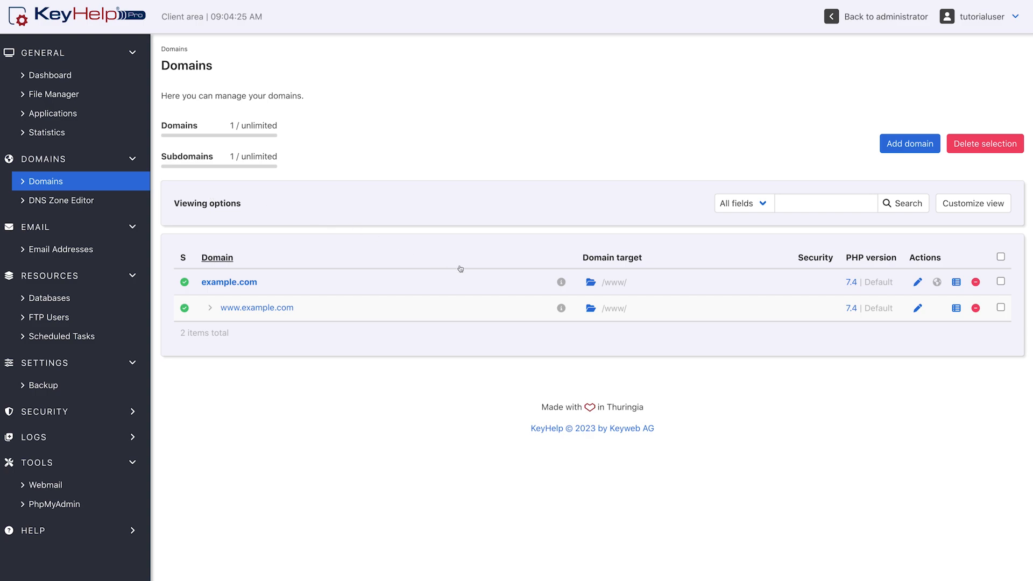
left_click(916, 282)
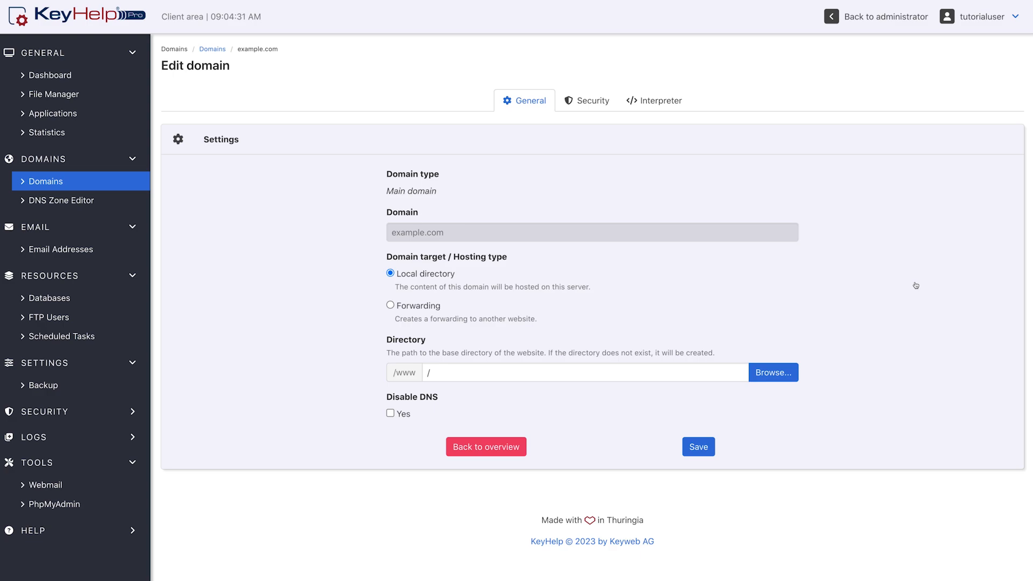
left_click(728, 372)
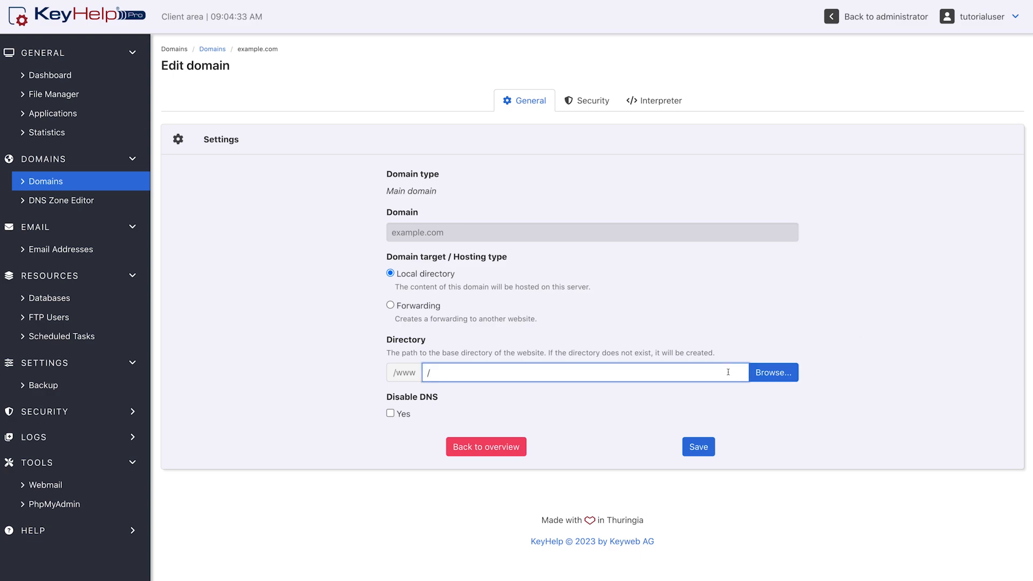
type("tutorialwebsite")
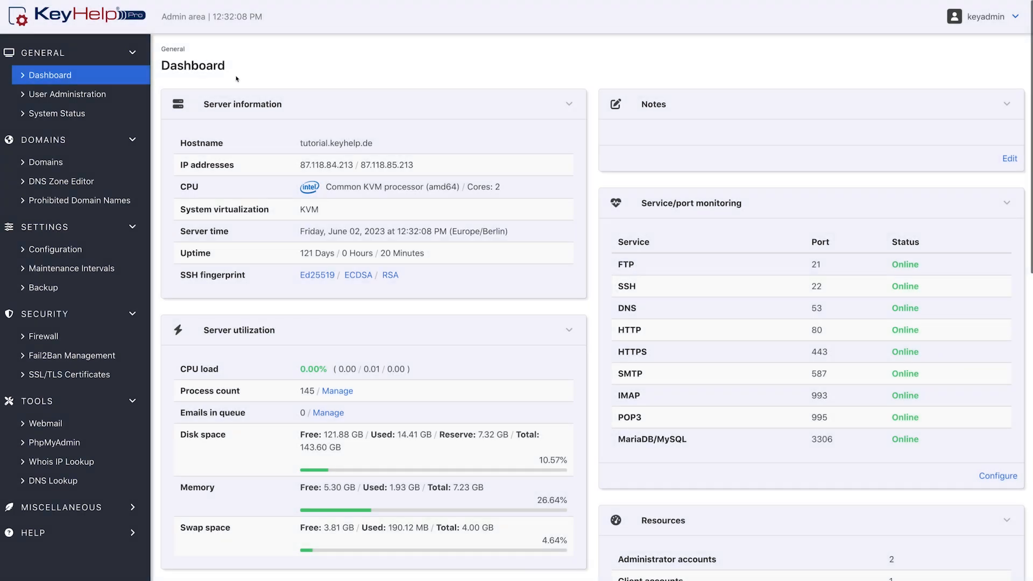
- As administrator, give tutorialuser.tutorial.keyhelp.de a Let's Encrypt certificate, apply the security settings to all subdomains, and save
left_click(107, 163)
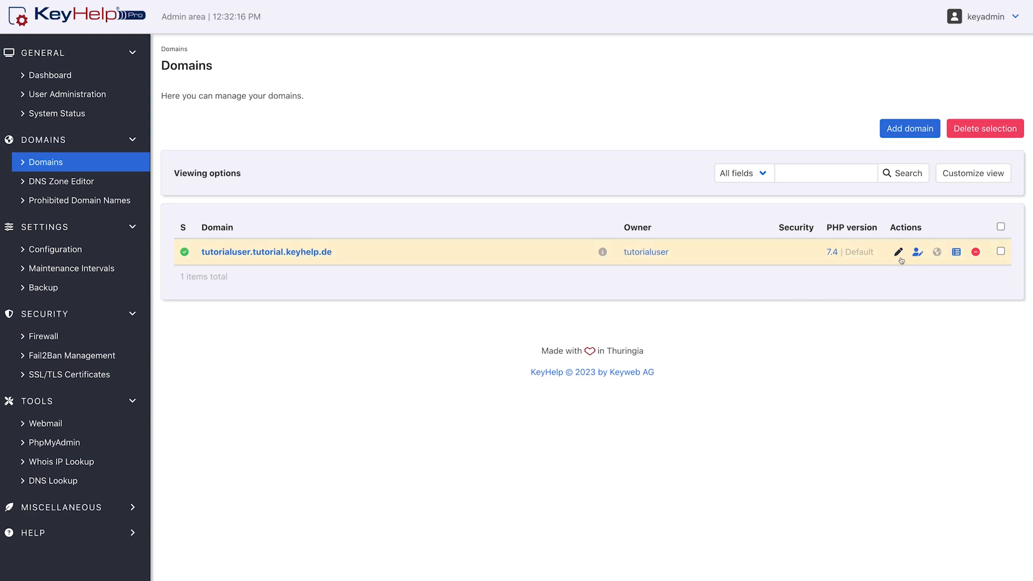
left_click(898, 253)
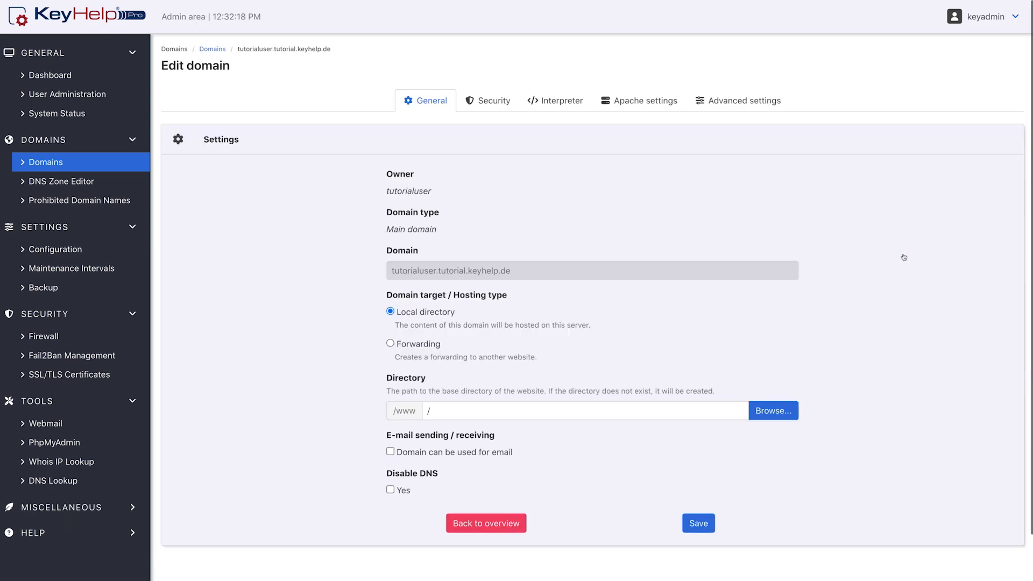
left_click(491, 97)
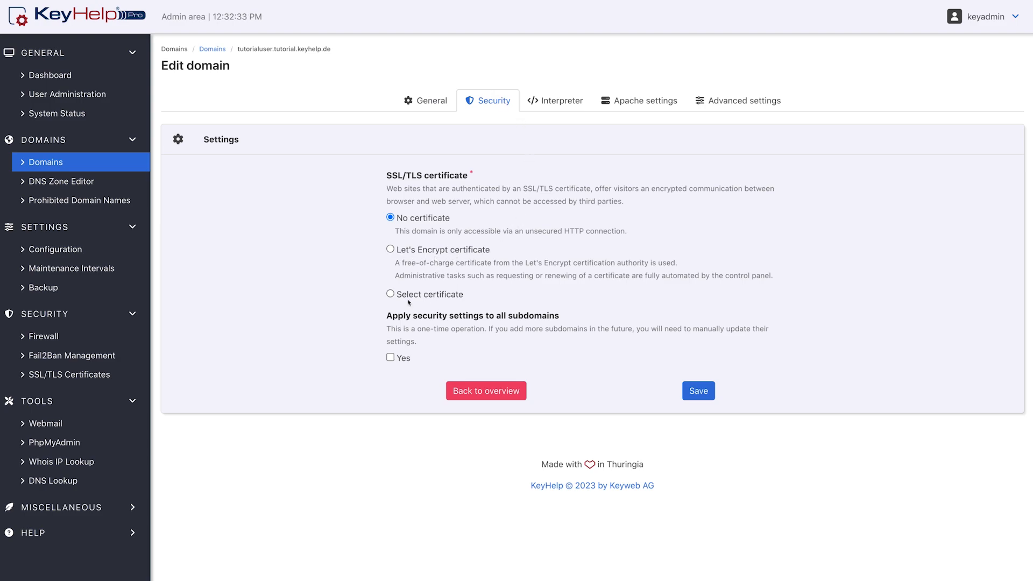
left_click(391, 295)
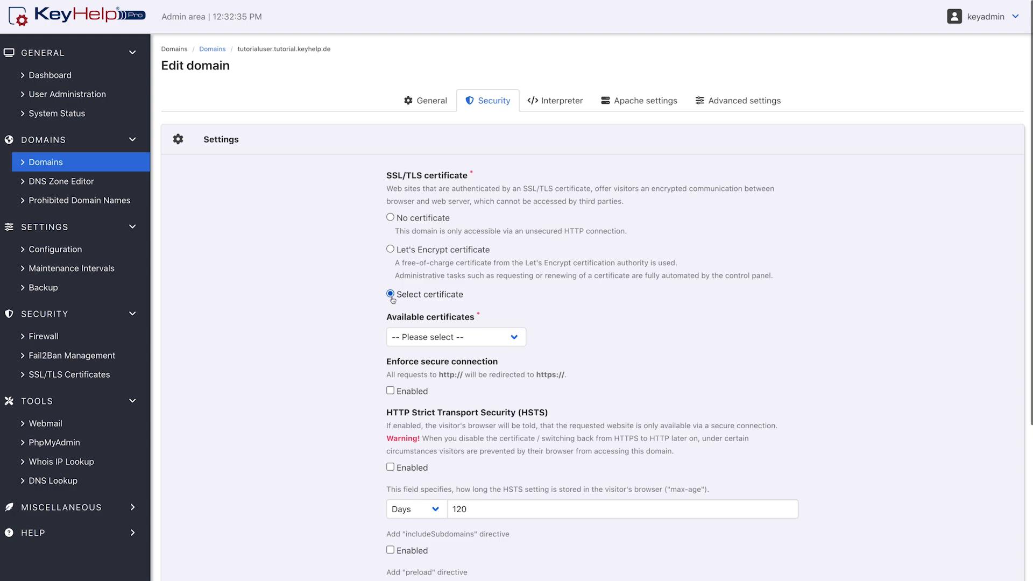
left_click(401, 252)
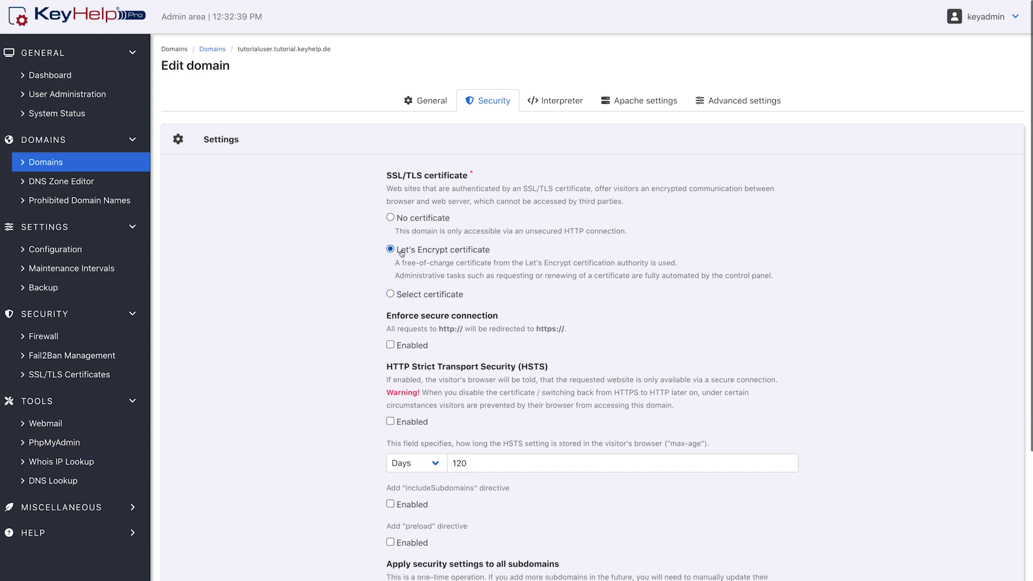
scroll(401, 253, "down", 3)
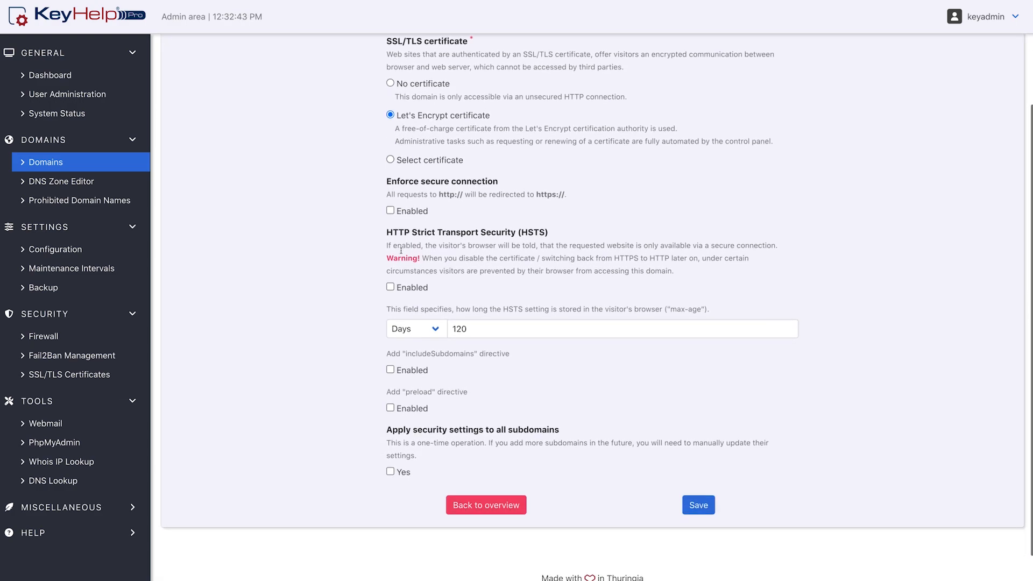
left_click(389, 470)
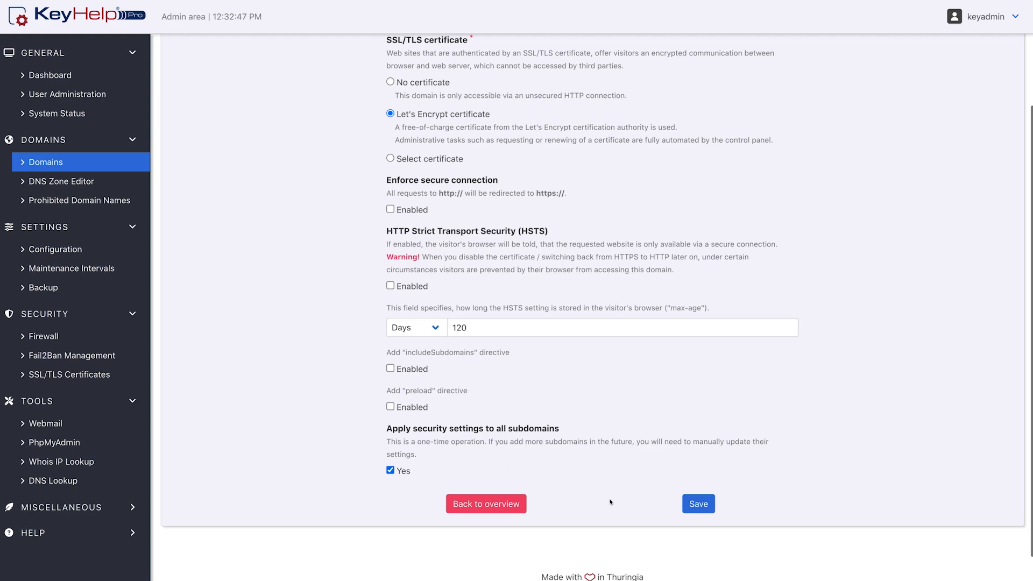
left_click(689, 508)
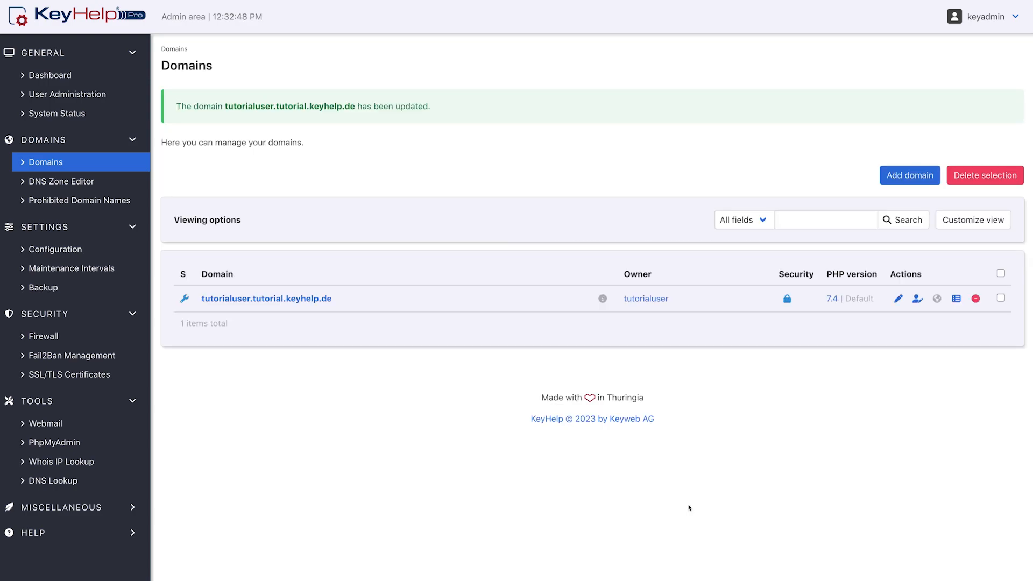